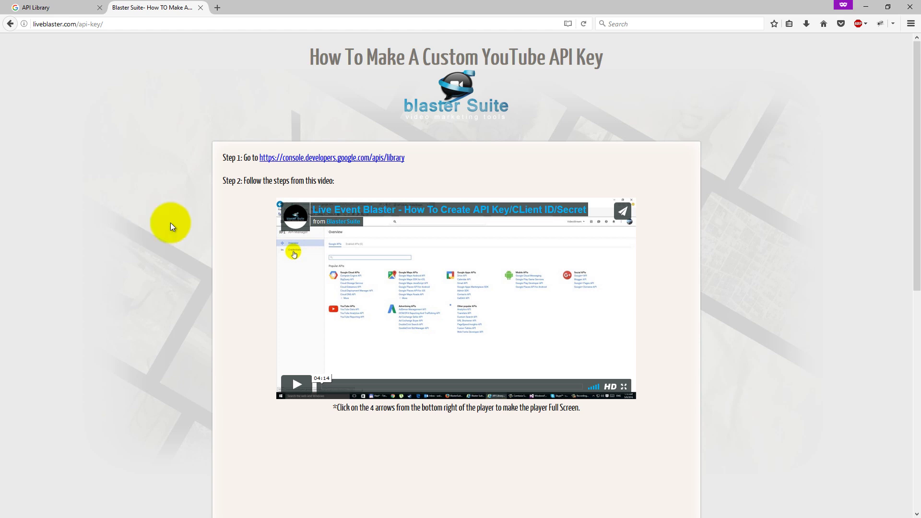
Open the Google API library using the link given in Step 1 of the tutorial page.
{"action": "left_click_drag", "start_coordinate": [413, 158], "coordinate": [267, 155]}
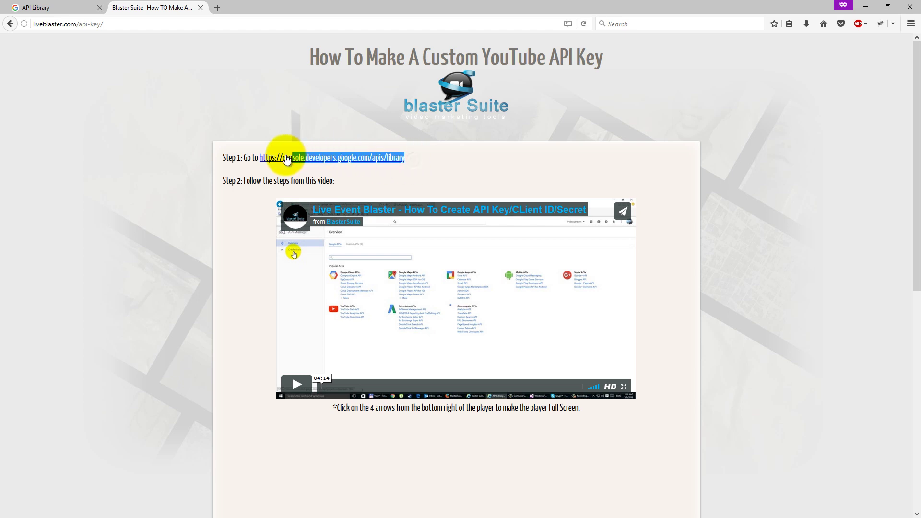
{"action": "left_click", "coordinate": [294, 181]}
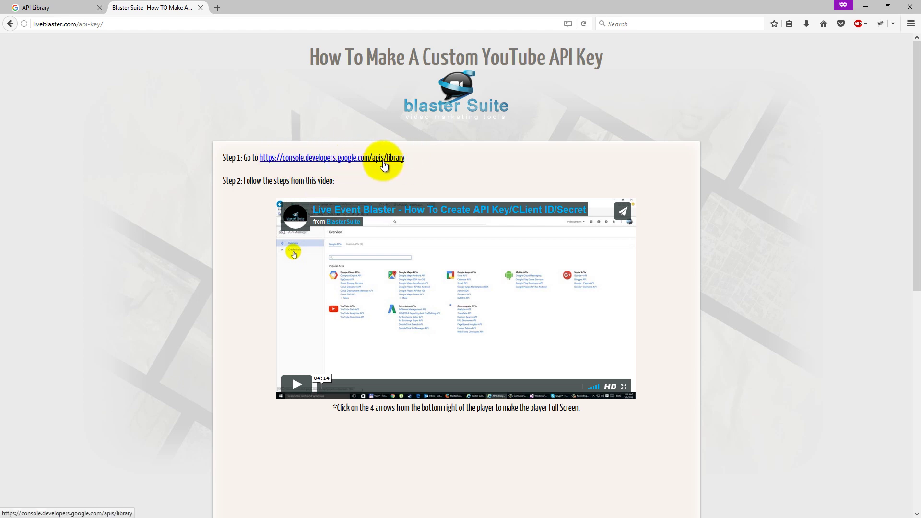
{"action": "left_click_drag", "start_coordinate": [422, 158], "coordinate": [304, 158]}
{"action": "left_click", "coordinate": [421, 158]}
{"action": "left_click", "coordinate": [366, 159]}
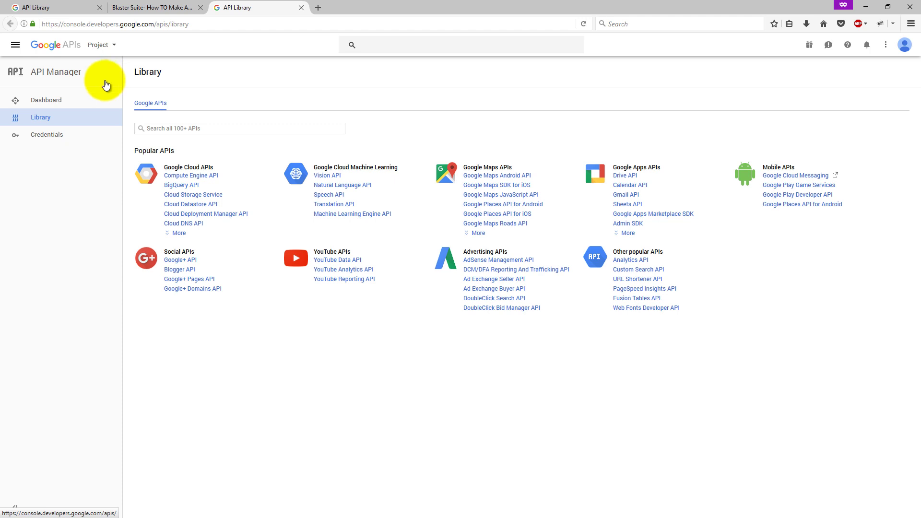
Look through the console's API Manager and IAM & Admin sections, finishing in API Manager.
{"action": "left_click", "coordinate": [15, 46]}
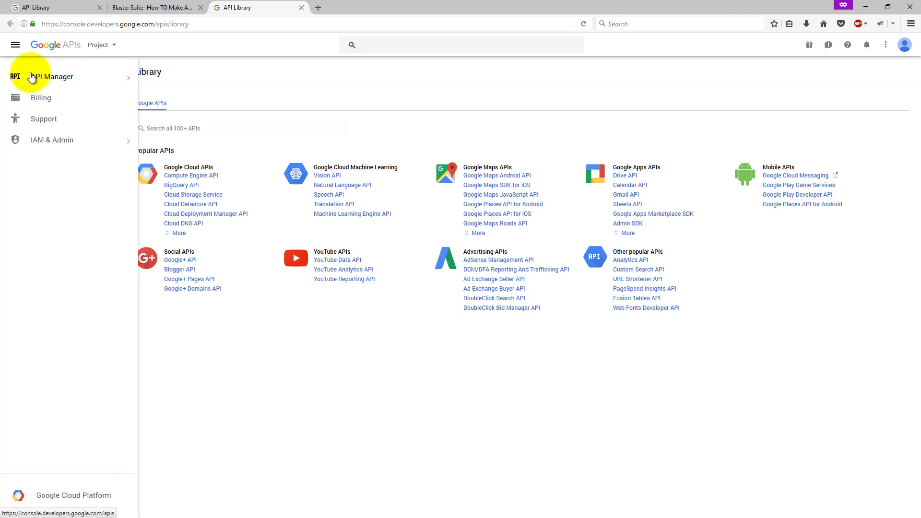
{"action": "mouse_move", "coordinate": [34, 79]}
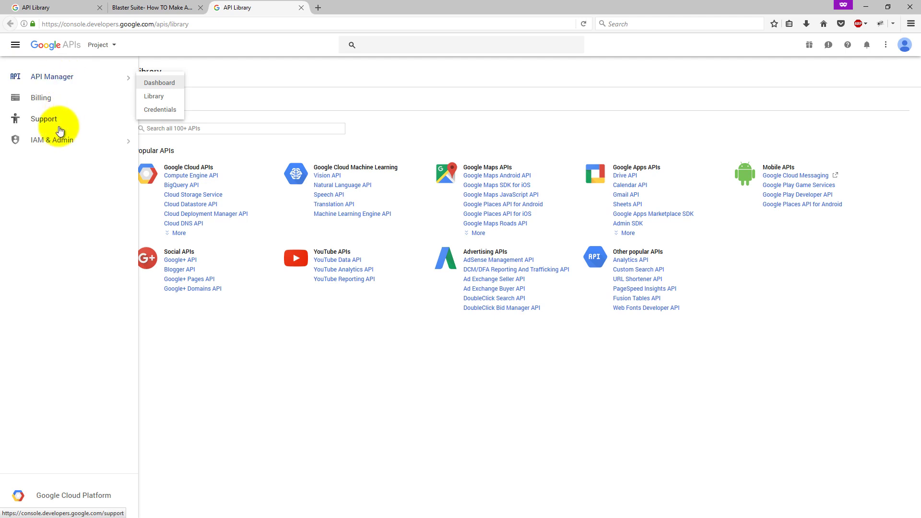
{"action": "mouse_move", "coordinate": [55, 142]}
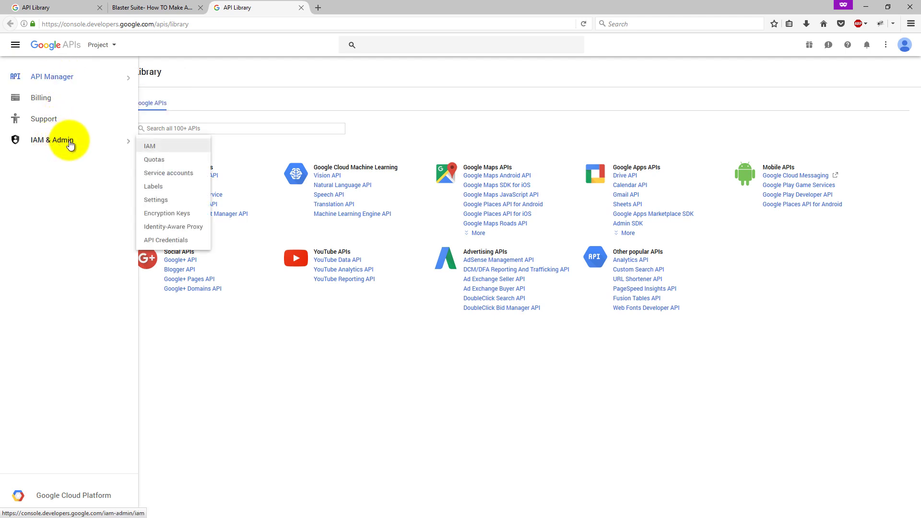
{"action": "left_click", "coordinate": [78, 78]}
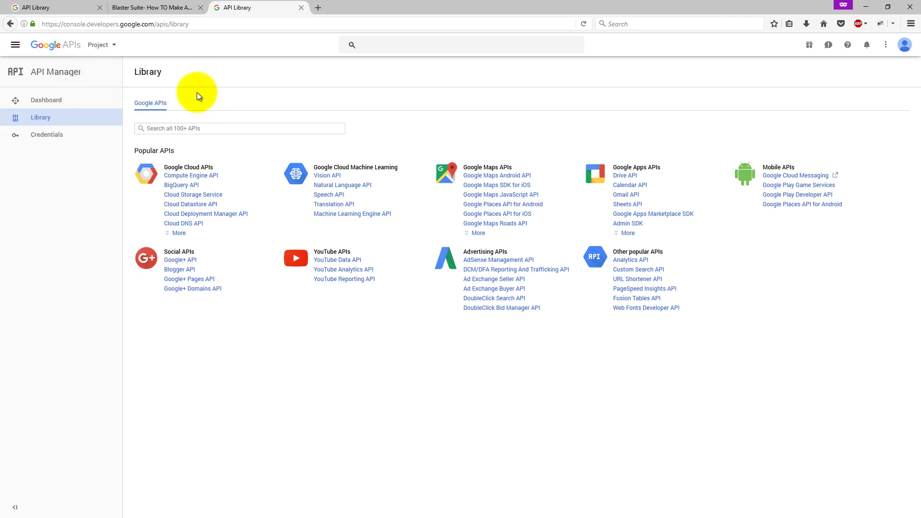
Start a new project and name it BlasterTool.
{"action": "left_click", "coordinate": [113, 51]}
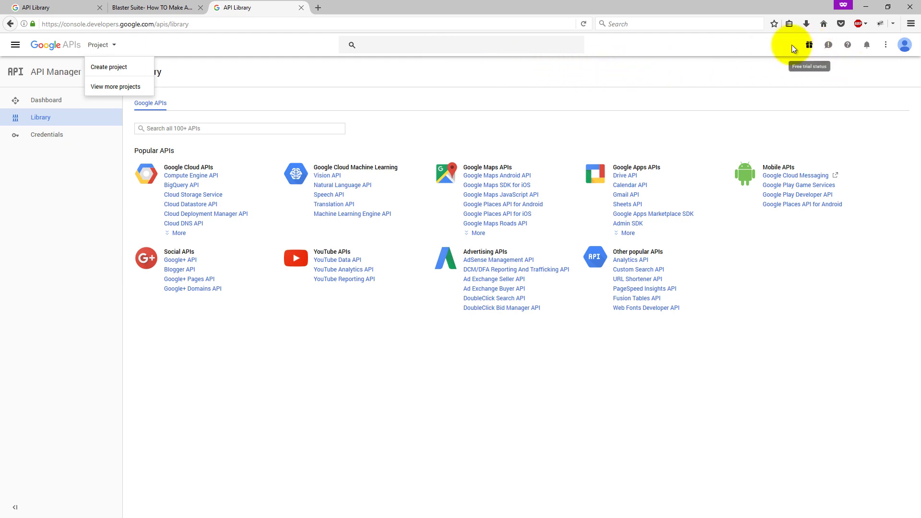
{"action": "left_click", "coordinate": [111, 72]}
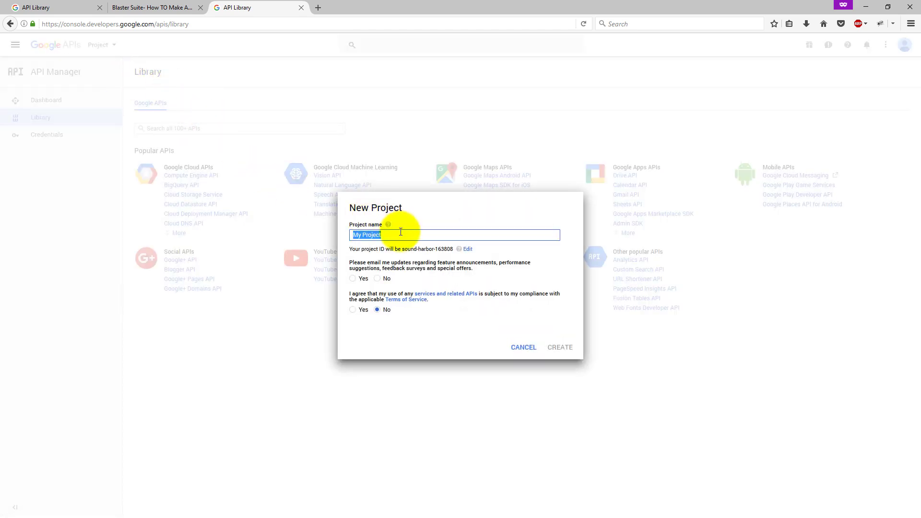
{"action": "left_click", "coordinate": [400, 232]}
{"action": "key", "text": "ctrl+a"}
{"action": "type", "text": "Blaster|to"}
{"action": "key", "text": "BackSpace"}
{"action": "key", "text": "BackSpace"}
{"action": "type", "text": "Tool"}
Create the project with email updates declined and the terms of service accepted.
{"action": "left_click", "coordinate": [377, 279]}
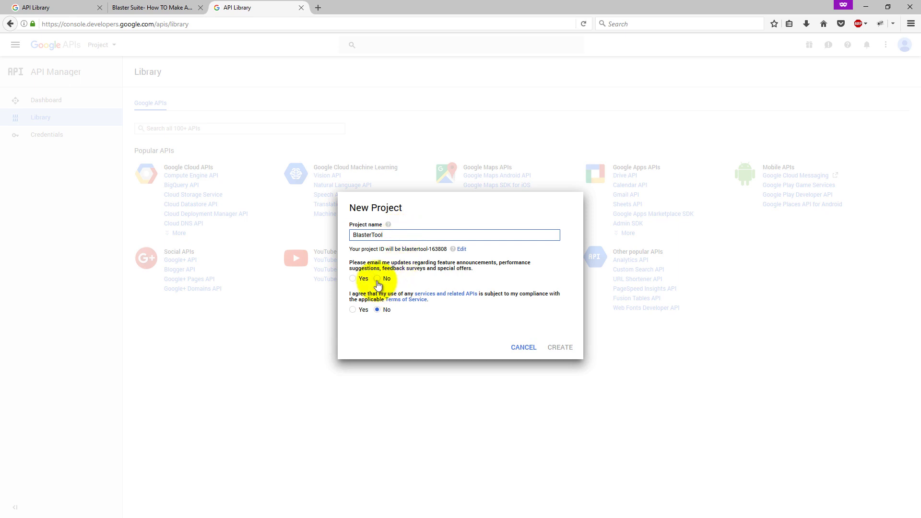
{"action": "left_click", "coordinate": [353, 310]}
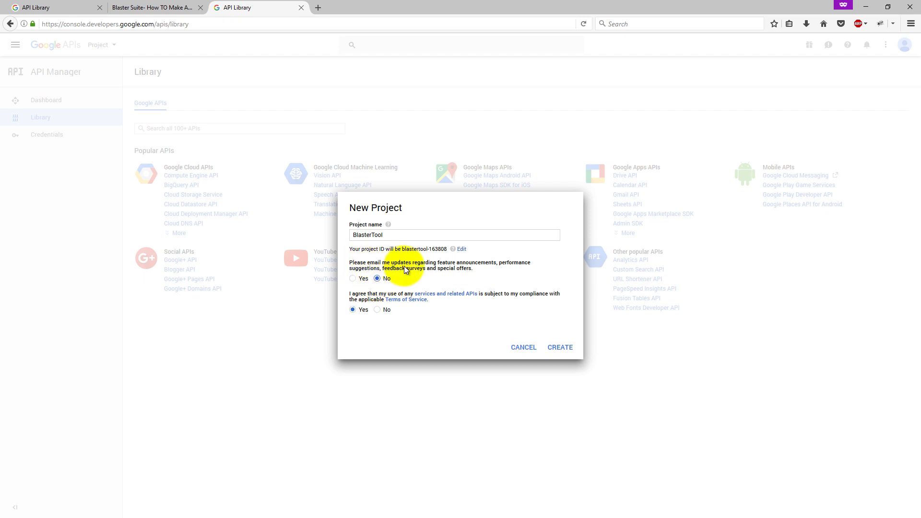
{"action": "left_click", "coordinate": [561, 350]}
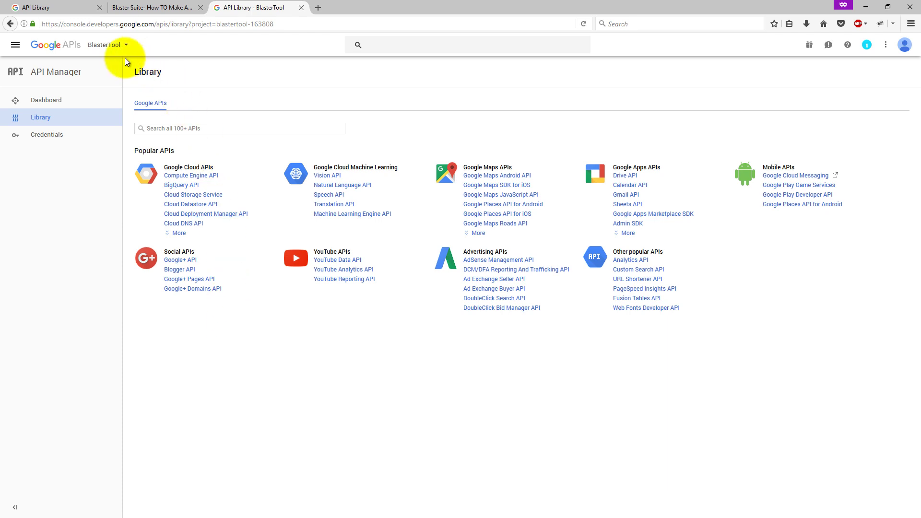
{"action": "left_click", "coordinate": [111, 46]}
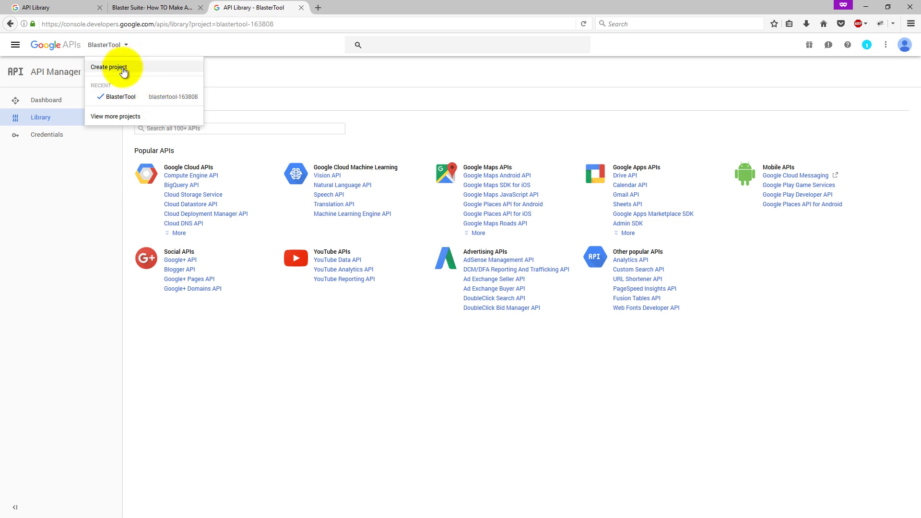
{"action": "left_click", "coordinate": [189, 309]}
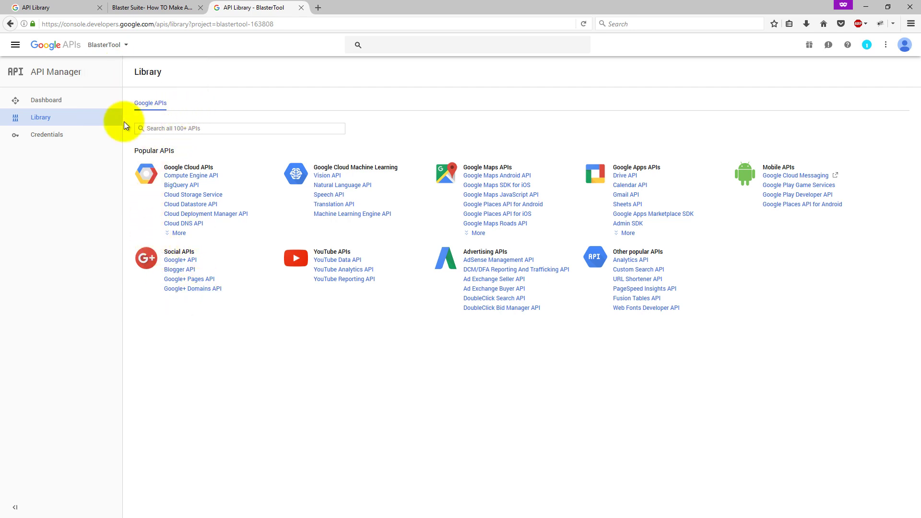
Create an API key credential for the BlasterTool project, select the generated key and dismiss its dialog.
{"action": "left_click", "coordinate": [66, 138]}
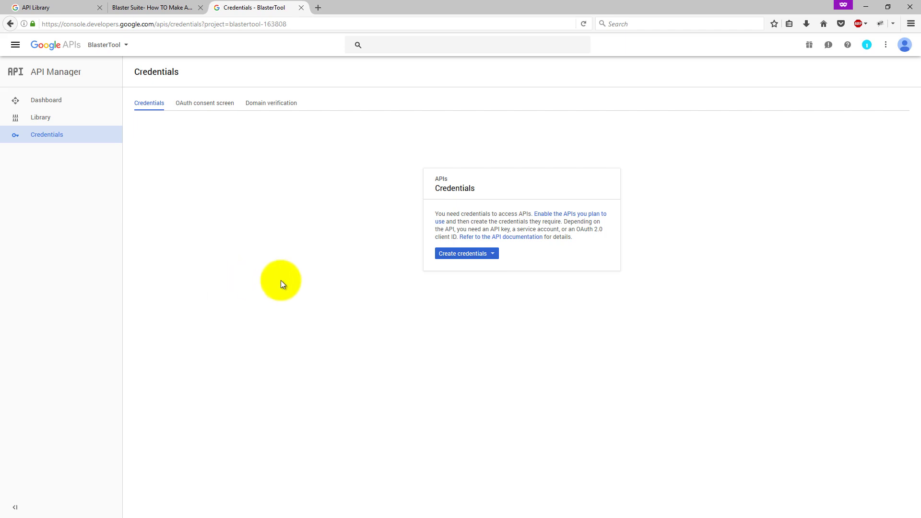
{"action": "left_click", "coordinate": [466, 255]}
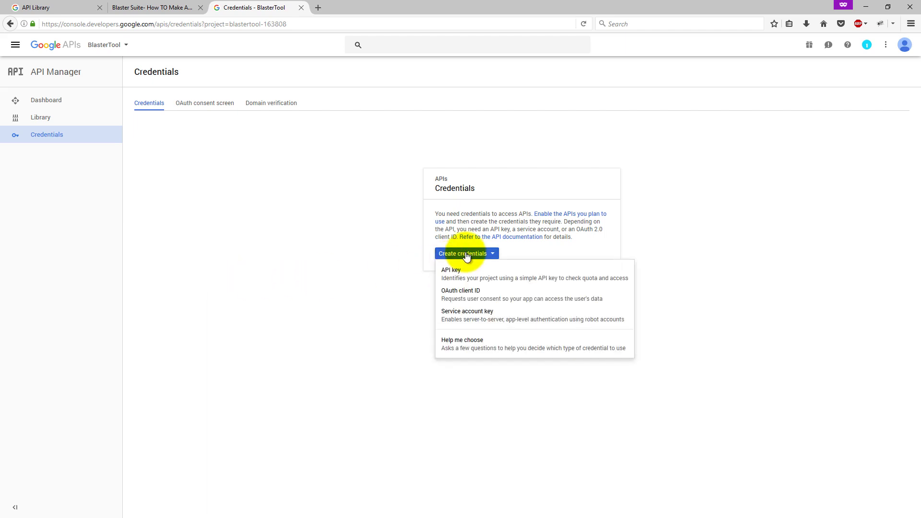
{"action": "left_click", "coordinate": [482, 283]}
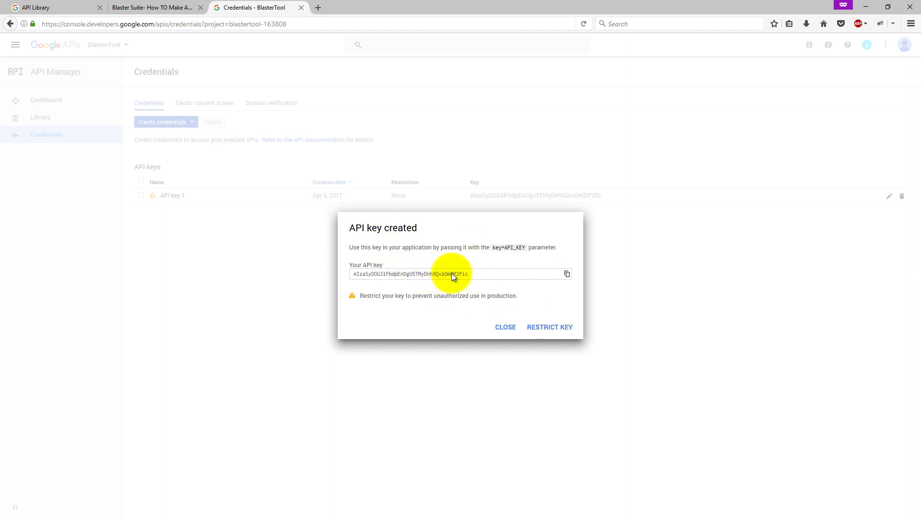
{"action": "left_click", "coordinate": [481, 274]}
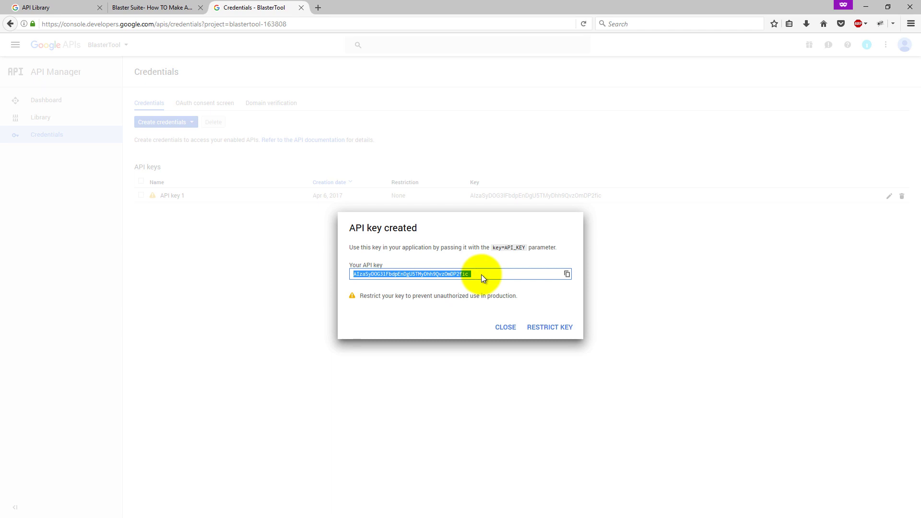
{"action": "left_click", "coordinate": [505, 328]}
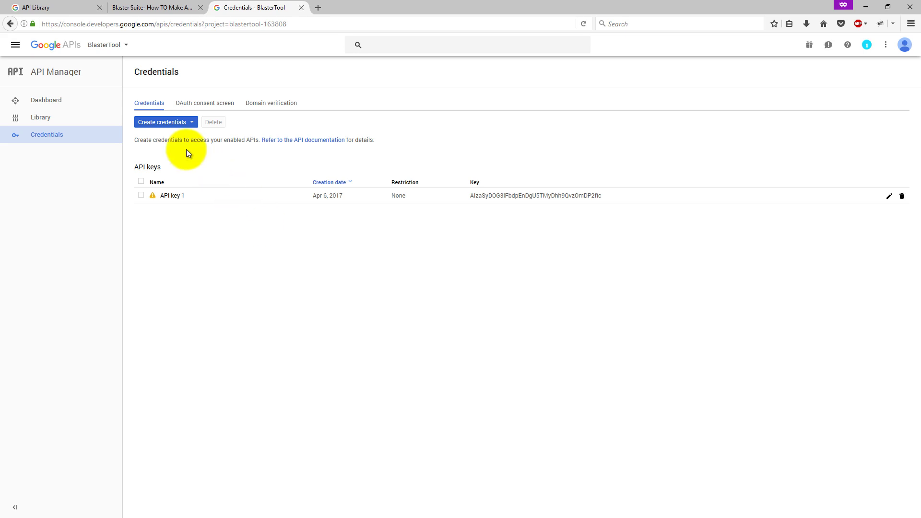
Start creating an OAuth client ID and read the consent screen requirement and application types.
{"action": "left_click", "coordinate": [165, 125]}
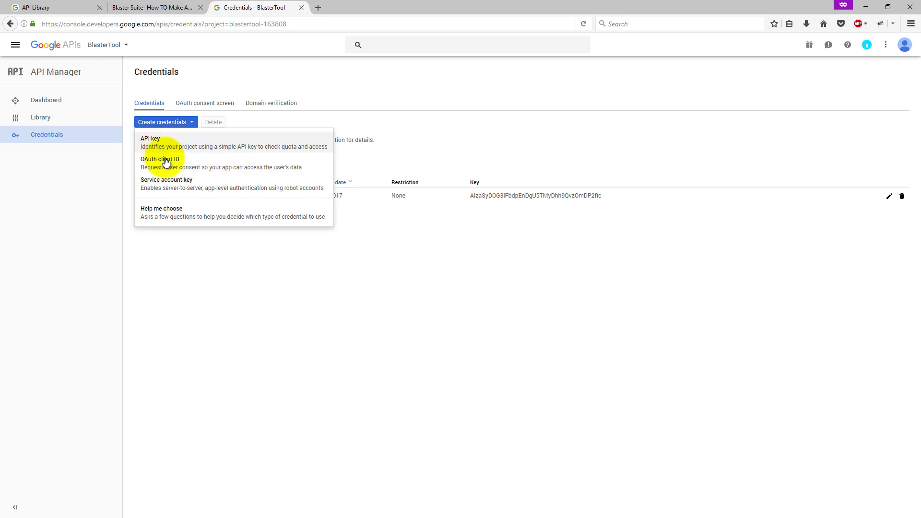
{"action": "left_click", "coordinate": [150, 162]}
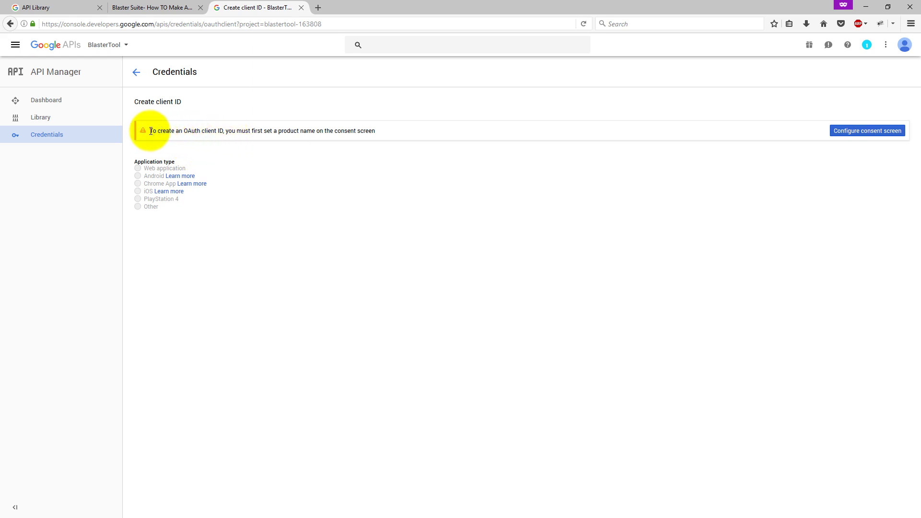
{"action": "left_click_drag", "start_coordinate": [151, 131], "coordinate": [384, 136]}
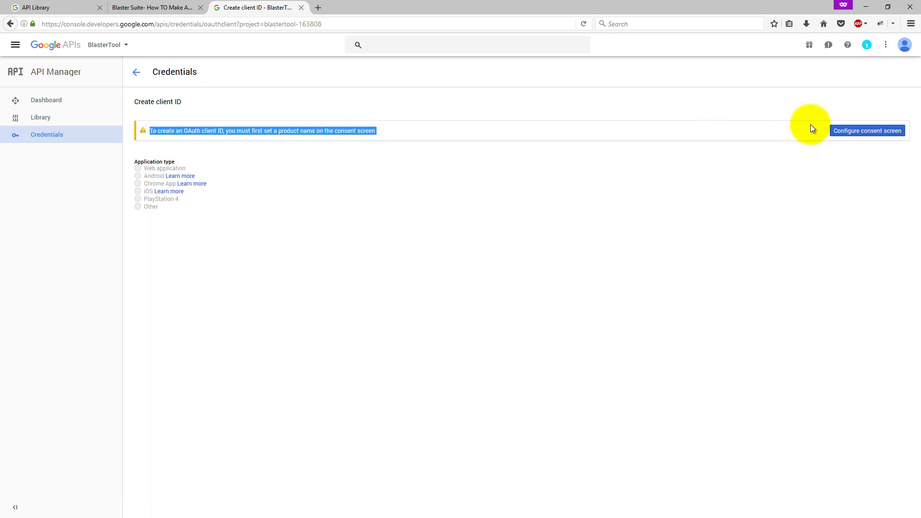
{"action": "left_click", "coordinate": [569, 168]}
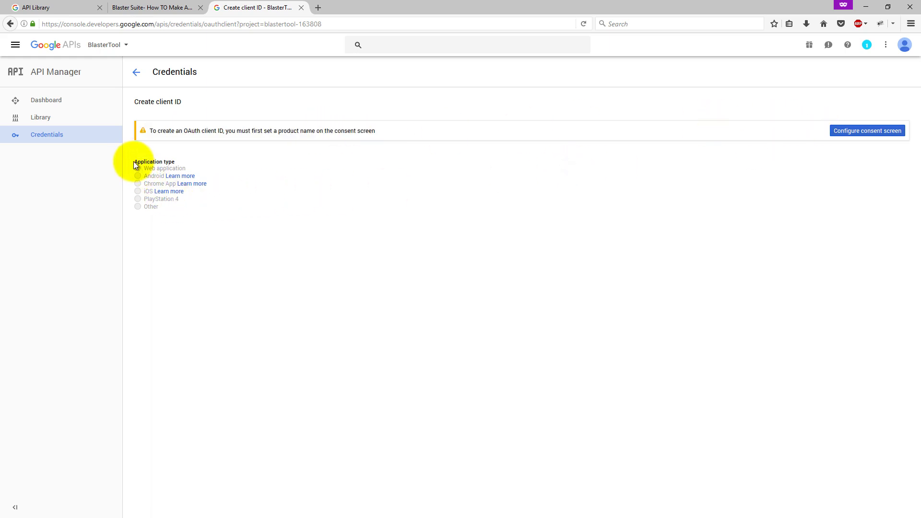
{"action": "left_click_drag", "start_coordinate": [133, 161], "coordinate": [156, 226]}
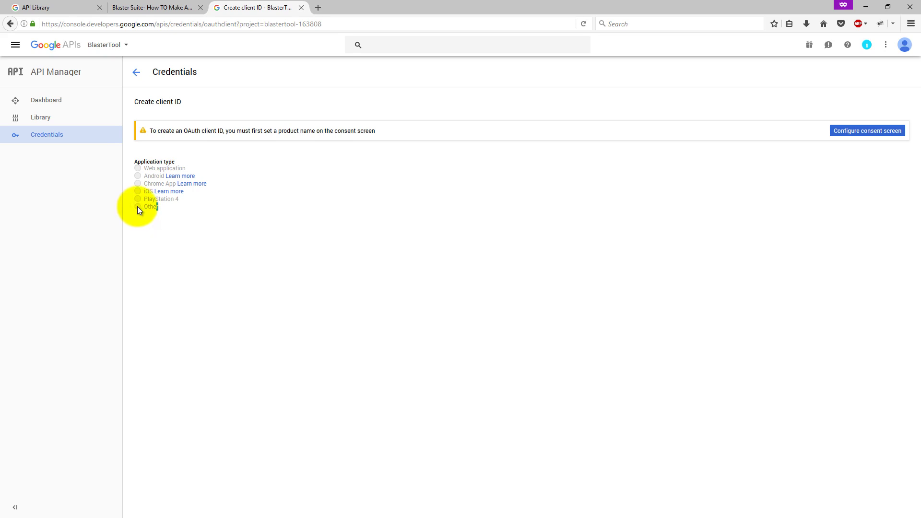
{"action": "left_click", "coordinate": [220, 241]}
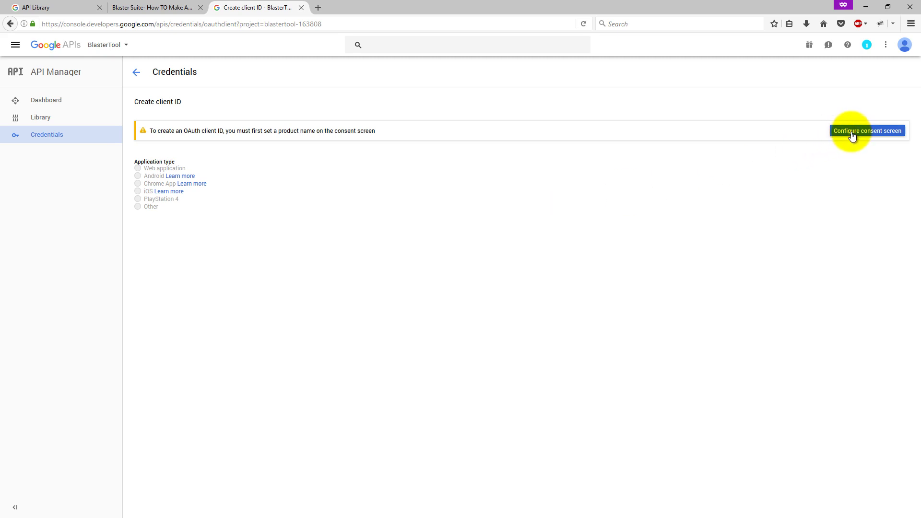
{"action": "left_click_drag", "start_coordinate": [378, 132], "coordinate": [169, 146]}
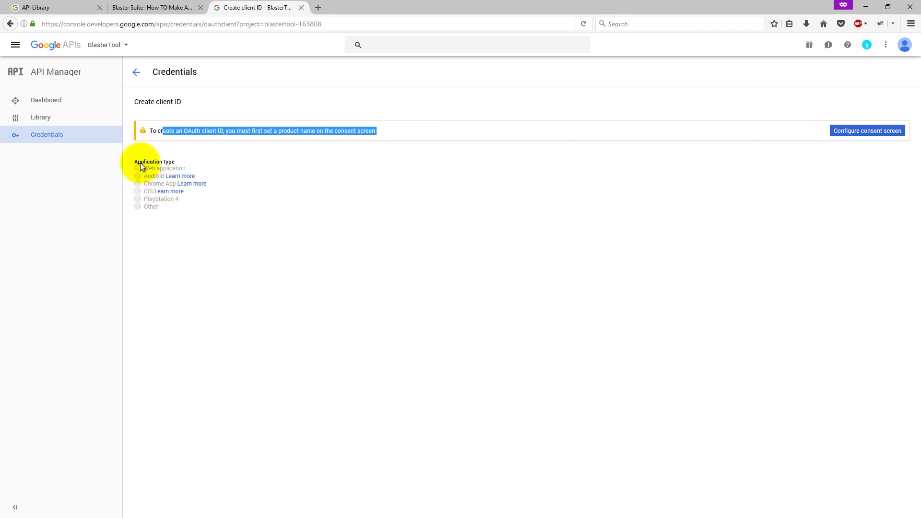
{"action": "left_click", "coordinate": [211, 253]}
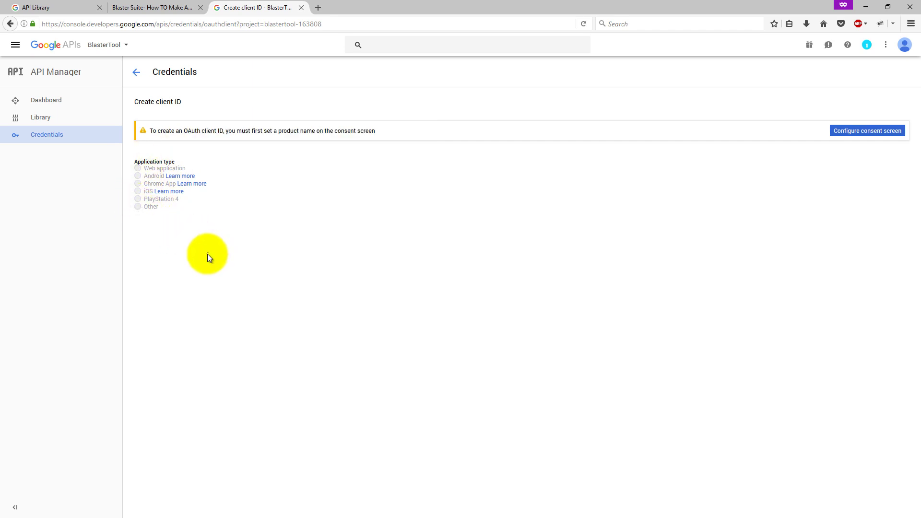
Configure the OAuth consent screen with the product name BlasterTools and save it.
{"action": "left_click", "coordinate": [844, 133]}
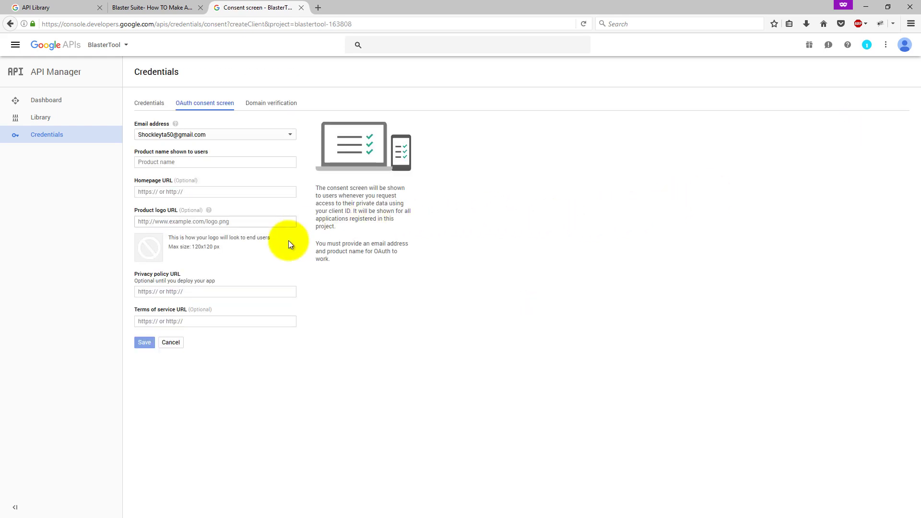
{"action": "left_click", "coordinate": [214, 163]}
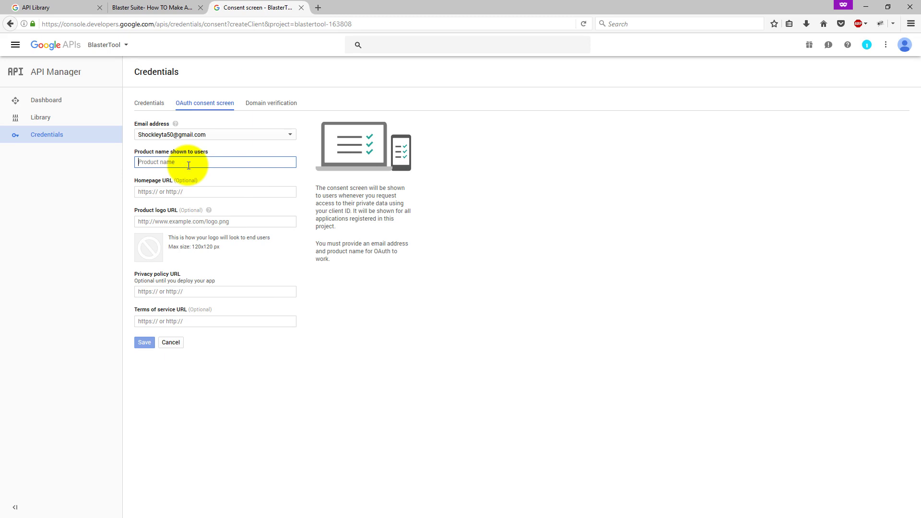
{"action": "type", "text": "BlasterTools"}
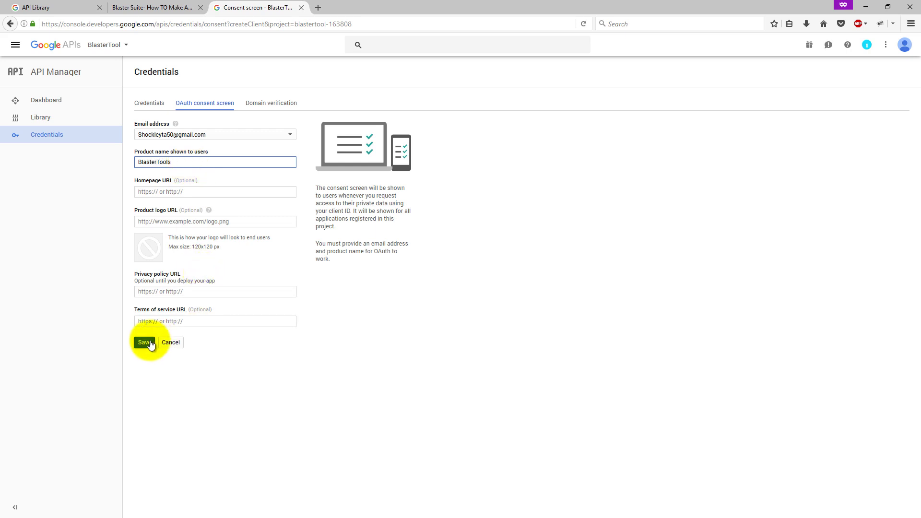
{"action": "left_click", "coordinate": [147, 343]}
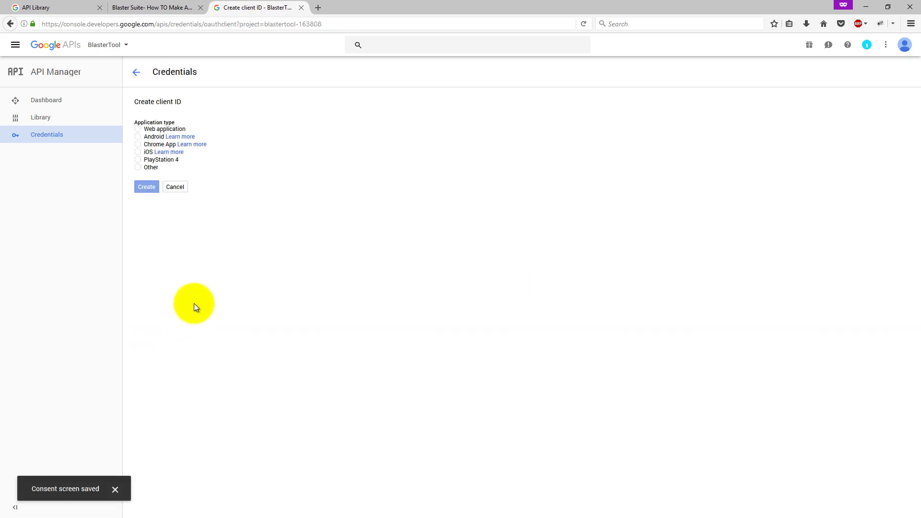
Create an OAuth client ID with application type Other and the name Other client 1.
{"action": "left_click", "coordinate": [139, 169]}
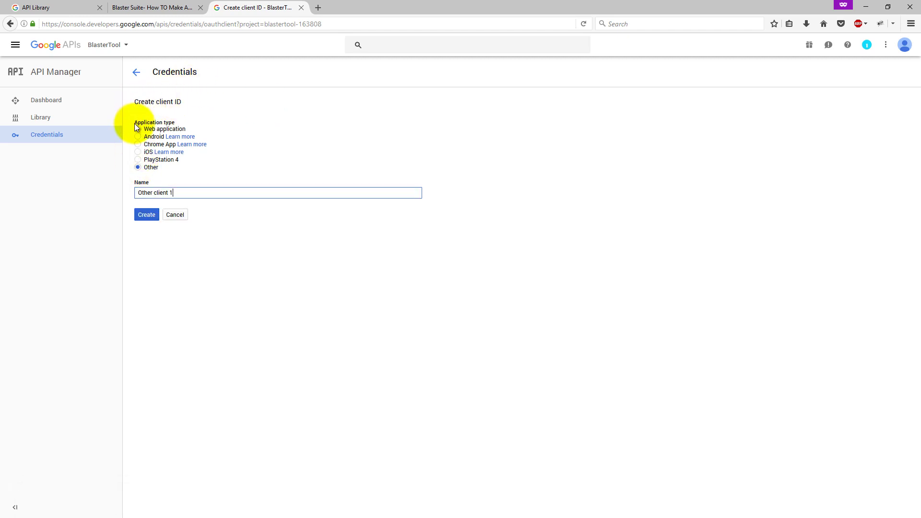
{"action": "left_click_drag", "start_coordinate": [135, 123], "coordinate": [186, 125]}
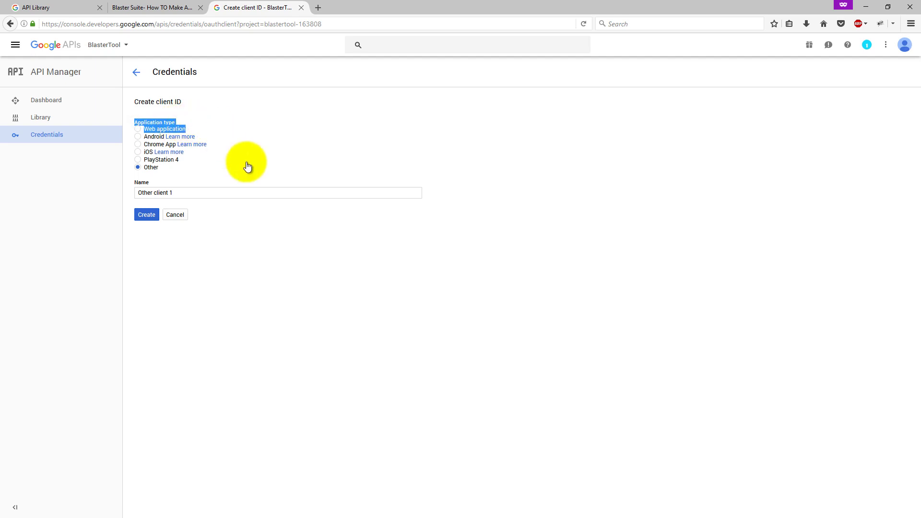
{"action": "left_click", "coordinate": [210, 173]}
{"action": "left_click_drag", "start_coordinate": [187, 192], "coordinate": [144, 191]}
{"action": "left_click", "coordinate": [134, 181]}
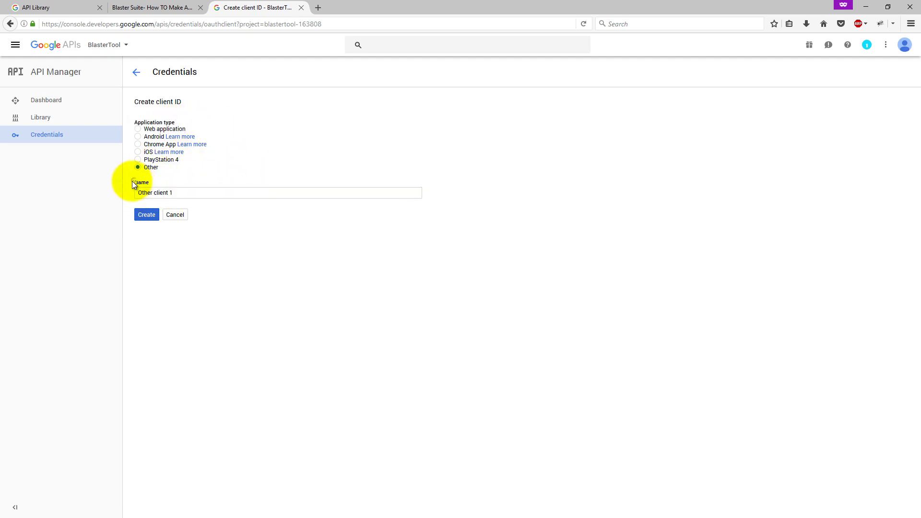
{"action": "left_click", "coordinate": [160, 186]}
{"action": "left_click", "coordinate": [197, 192]}
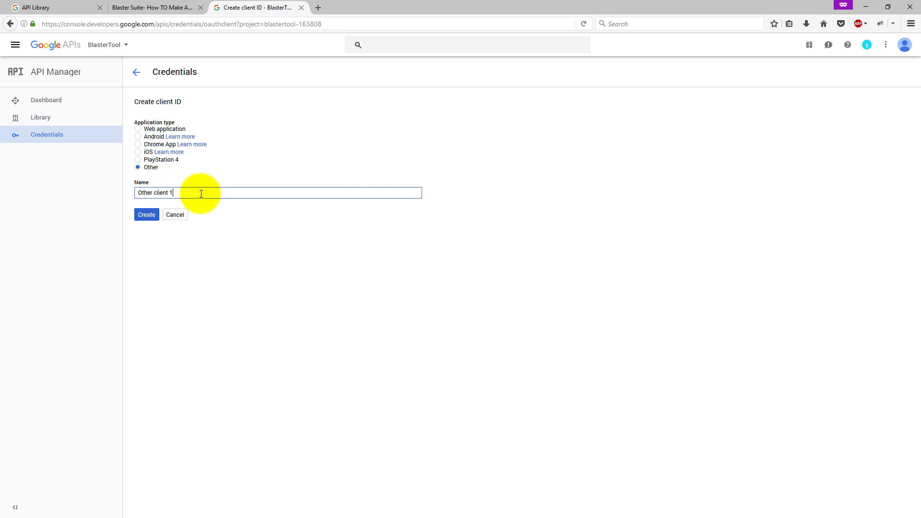
{"action": "left_click", "coordinate": [148, 215]}
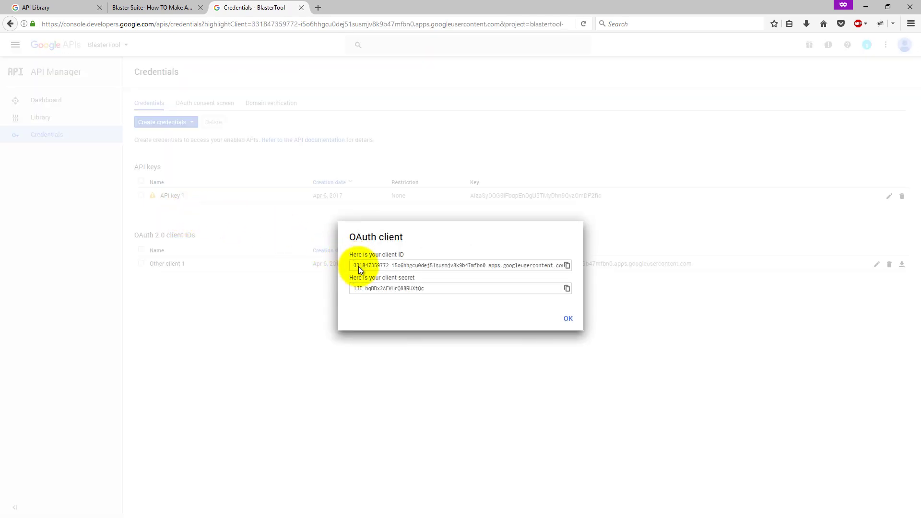
Copy the new OAuth client's ID and client secret and dismiss the OAuth client dialog.
{"action": "left_click", "coordinate": [407, 290]}
{"action": "left_click", "coordinate": [527, 265]}
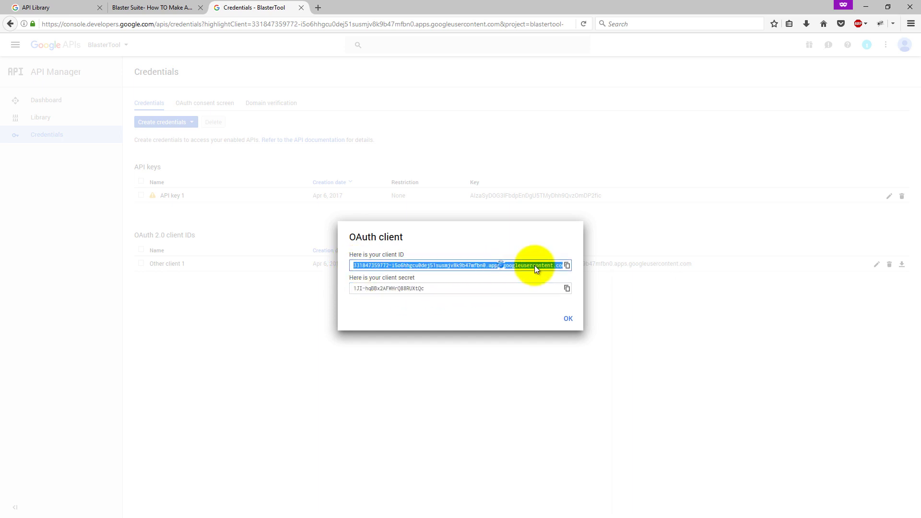
{"action": "left_click", "coordinate": [567, 267]}
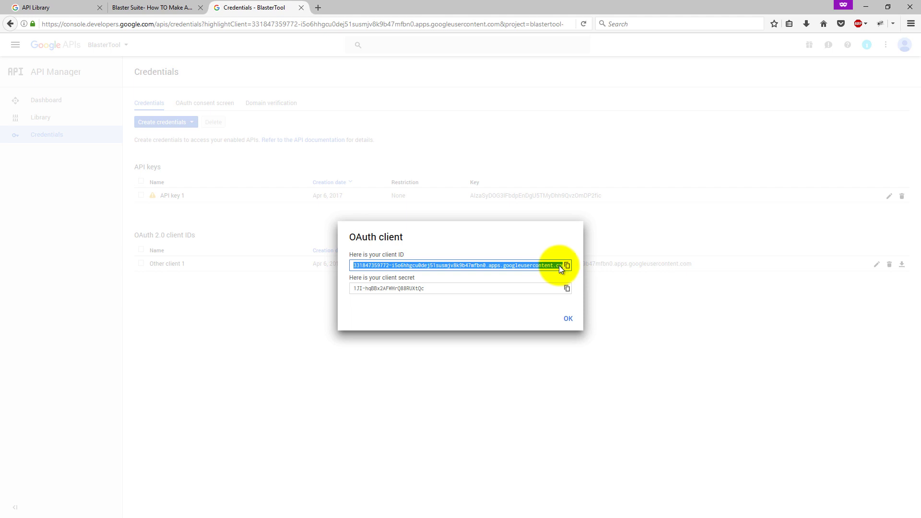
{"action": "left_click", "coordinate": [524, 276]}
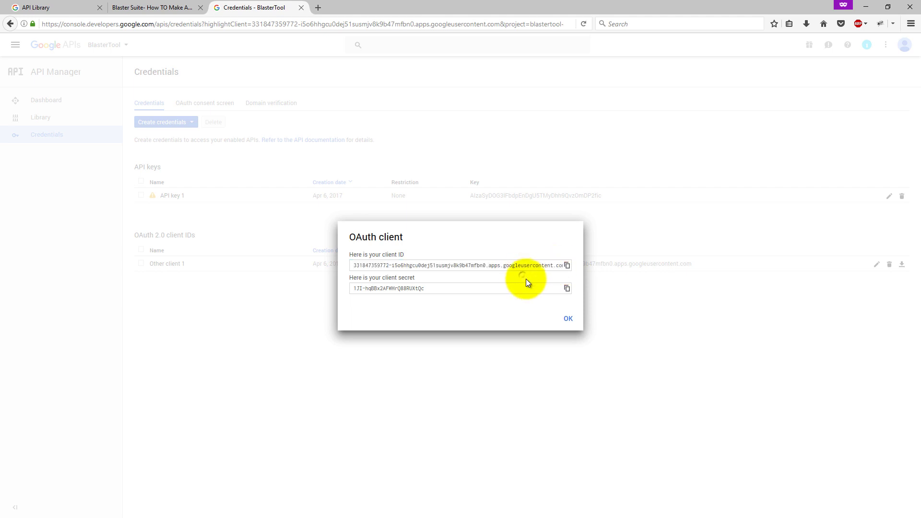
{"action": "left_click", "coordinate": [567, 290]}
{"action": "left_click", "coordinate": [568, 318]}
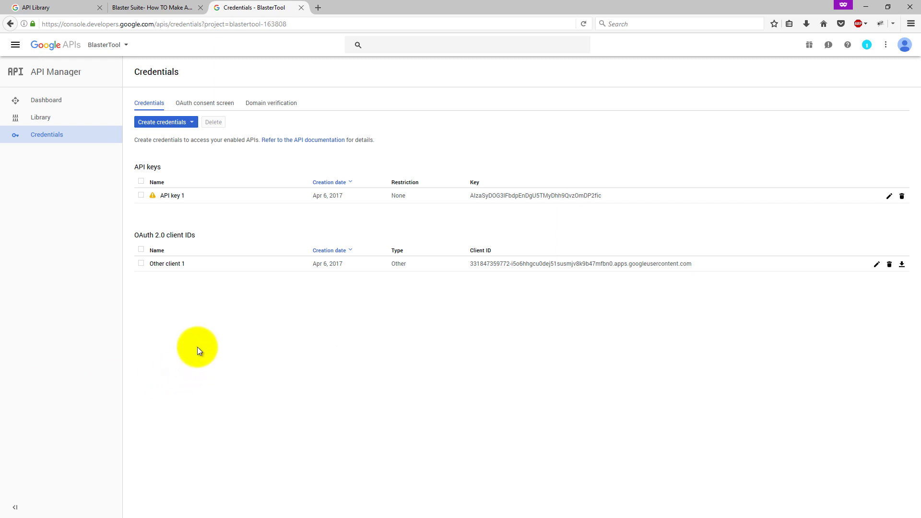
Enable the YouTube Data API v3 for the BlasterTool project.
{"action": "left_click", "coordinate": [67, 102]}
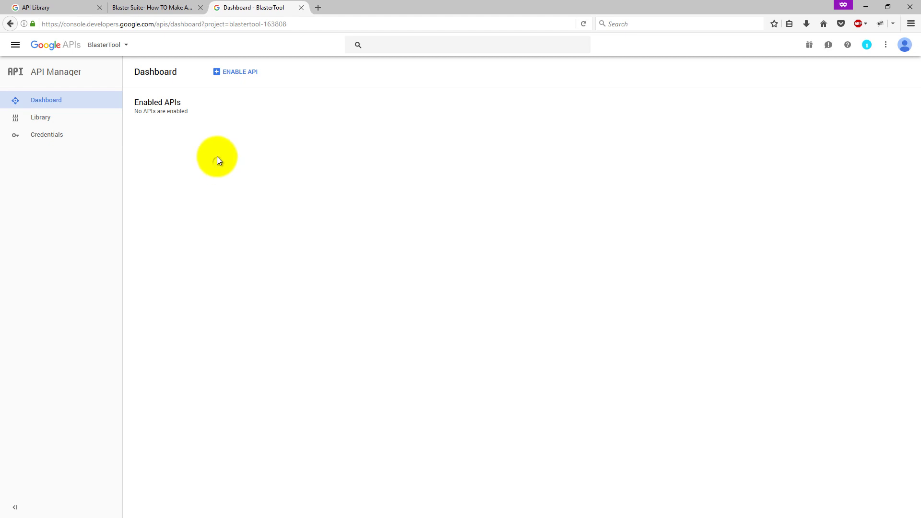
{"action": "left_click", "coordinate": [242, 75]}
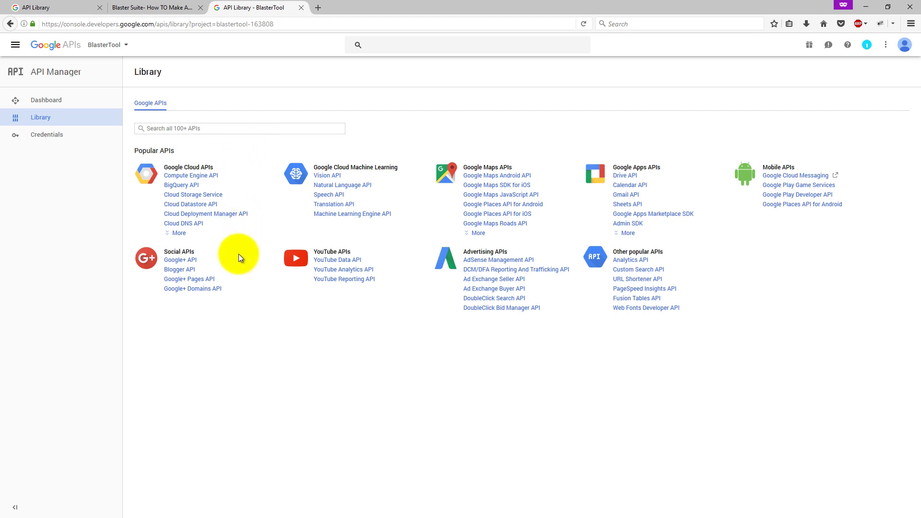
{"action": "left_click", "coordinate": [352, 265]}
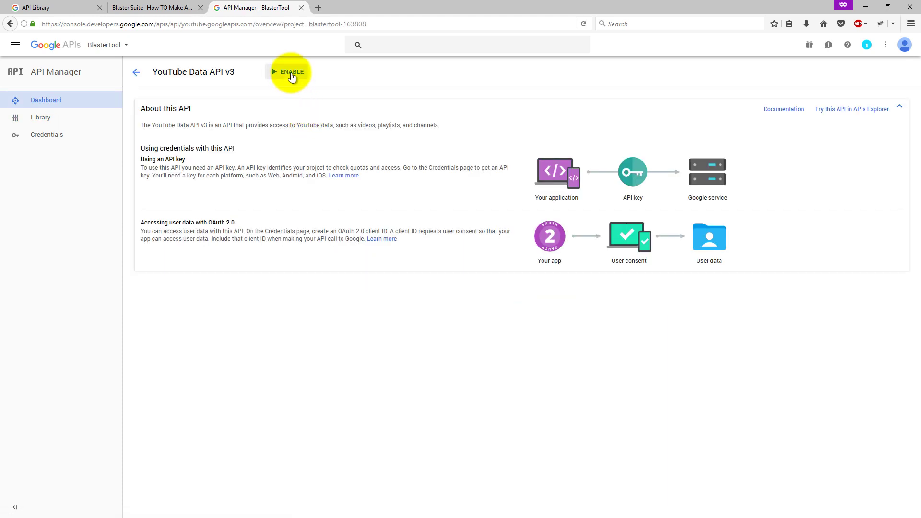
{"action": "left_click", "coordinate": [291, 75]}
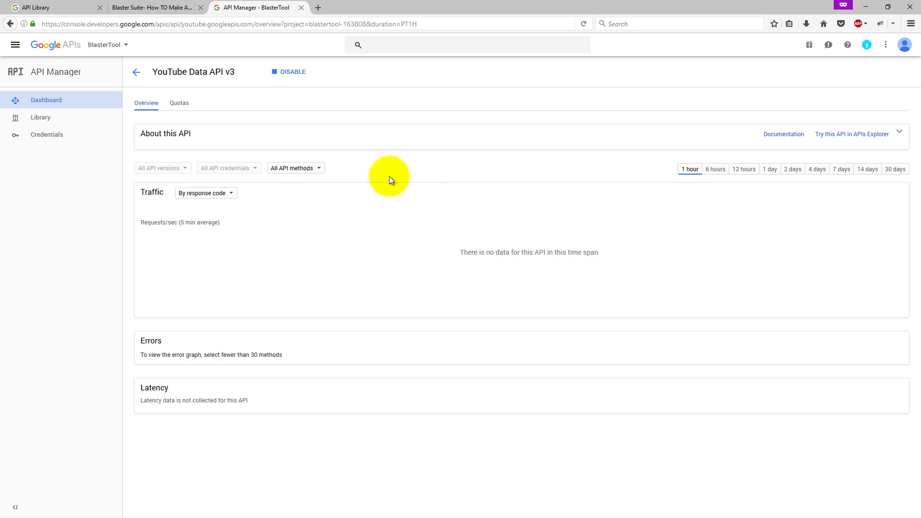
Choose the BlasterTool project and examine its API key among the project's credentials.
{"action": "left_click", "coordinate": [124, 48]}
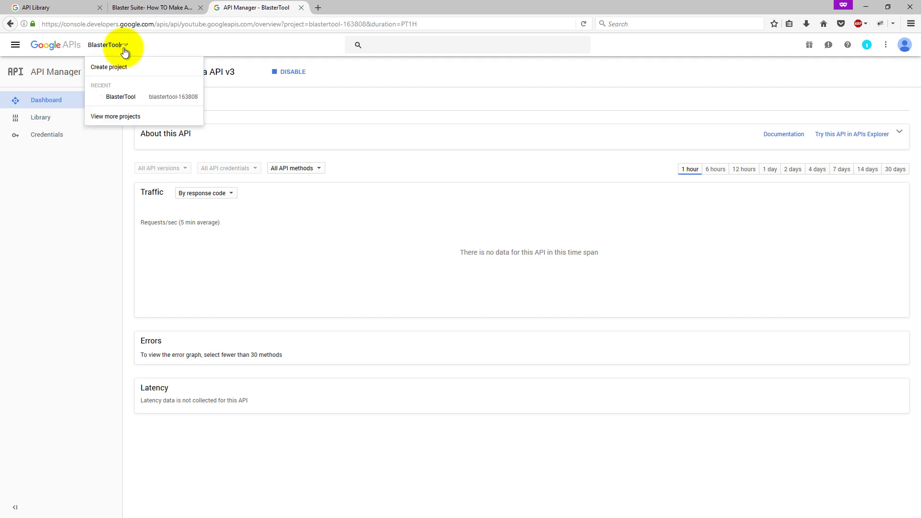
{"action": "left_click", "coordinate": [118, 99]}
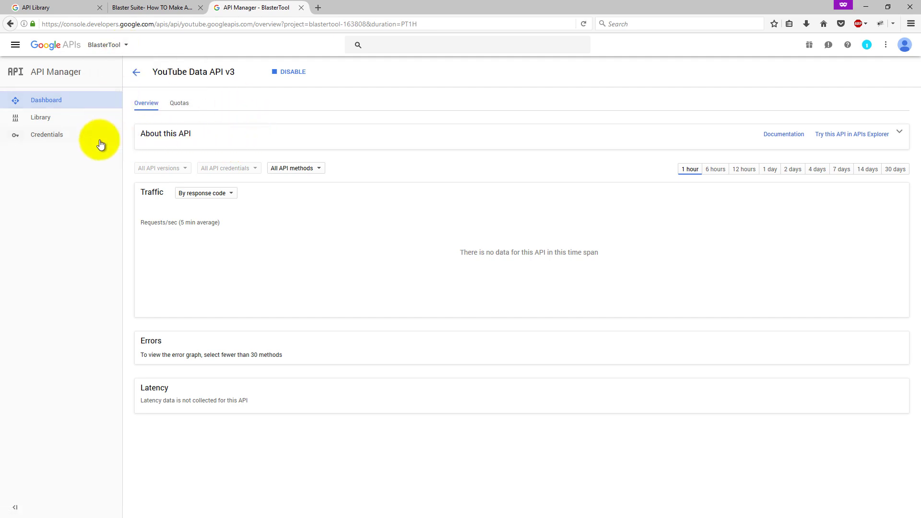
{"action": "left_click", "coordinate": [41, 139]}
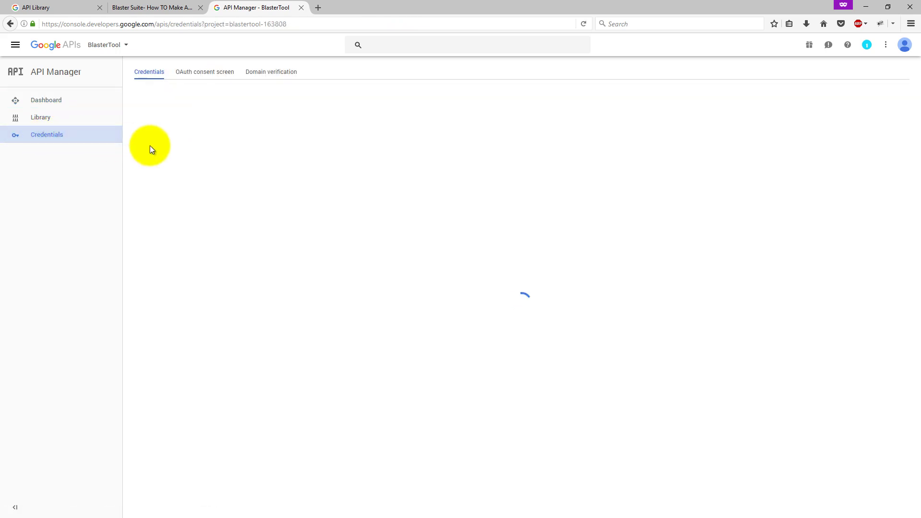
{"action": "left_click_drag", "start_coordinate": [617, 194], "coordinate": [468, 197]}
{"action": "left_click", "coordinate": [281, 326]}
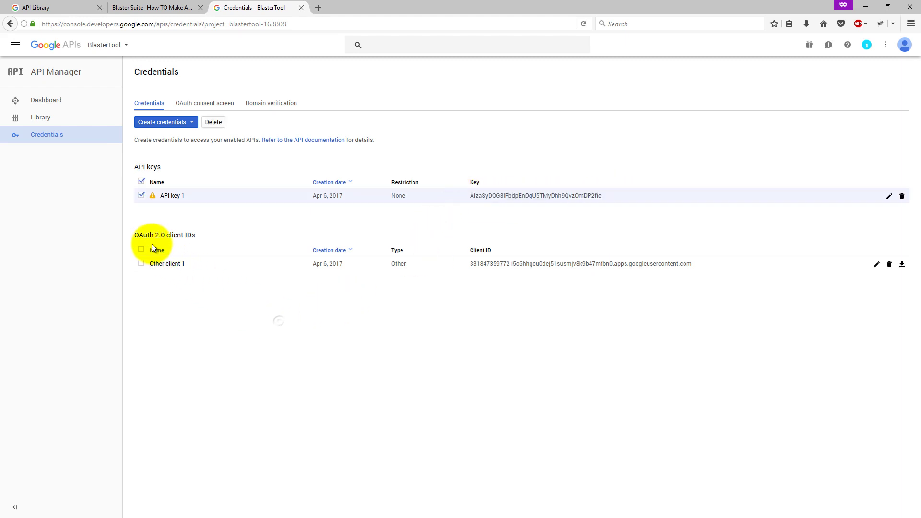
Open Other client 1 under the OAuth 2.0 client IDs and examine its client ID and client secret.
{"action": "left_click_drag", "start_coordinate": [137, 235], "coordinate": [205, 233]}
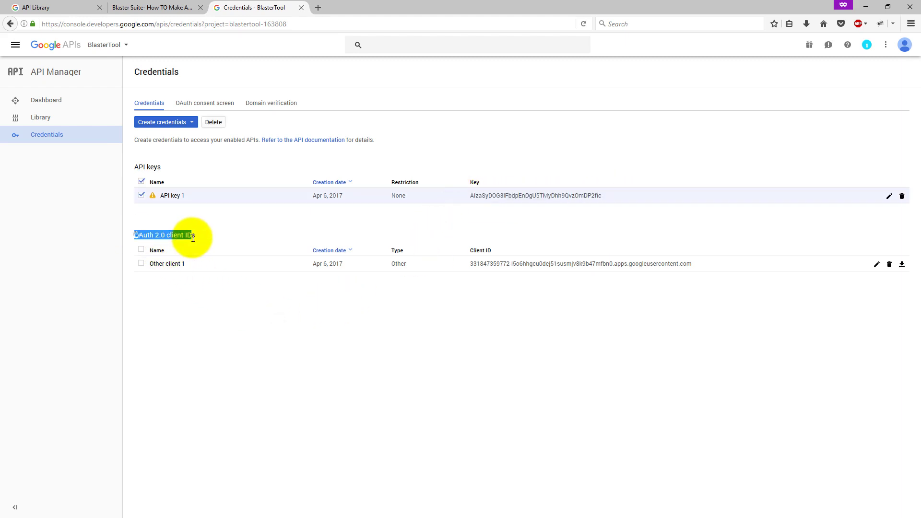
{"action": "left_click", "coordinate": [212, 287]}
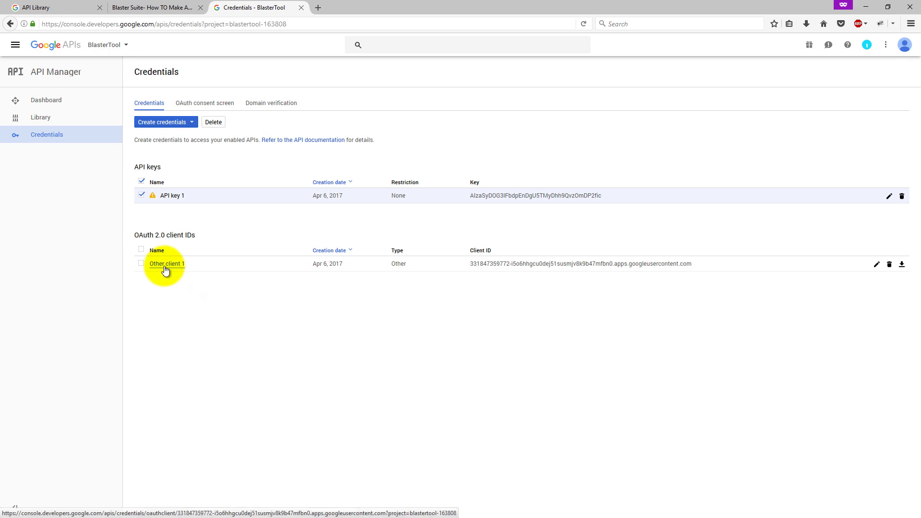
{"action": "left_click", "coordinate": [165, 269]}
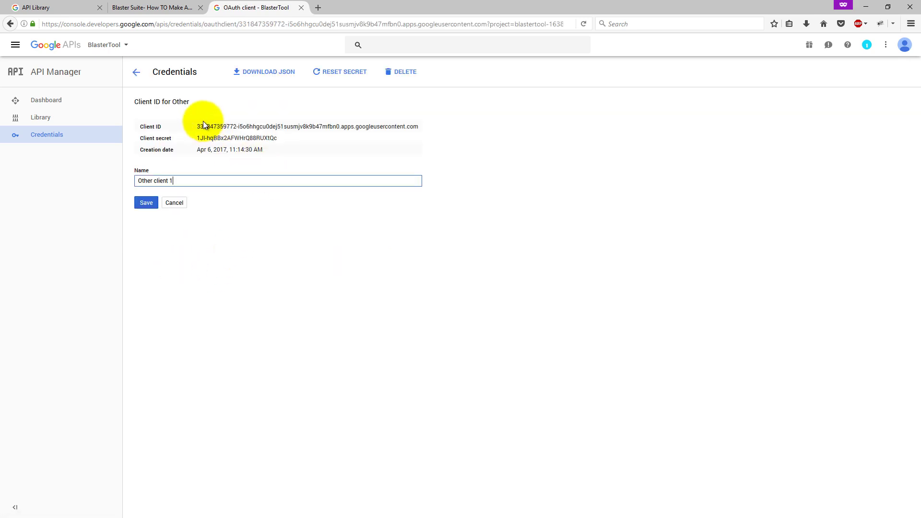
{"action": "left_click_drag", "start_coordinate": [197, 126], "coordinate": [413, 128]}
{"action": "left_click_drag", "start_coordinate": [286, 139], "coordinate": [197, 139]}
{"action": "left_click", "coordinate": [198, 249]}
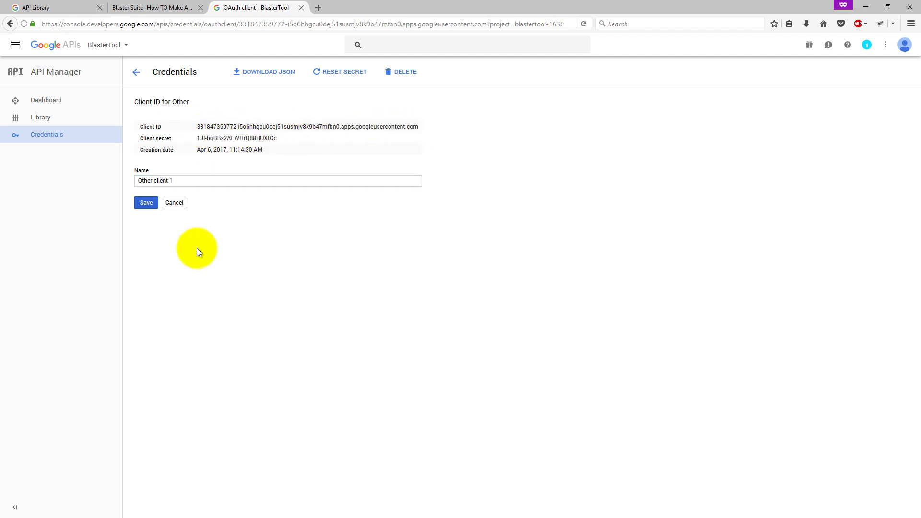